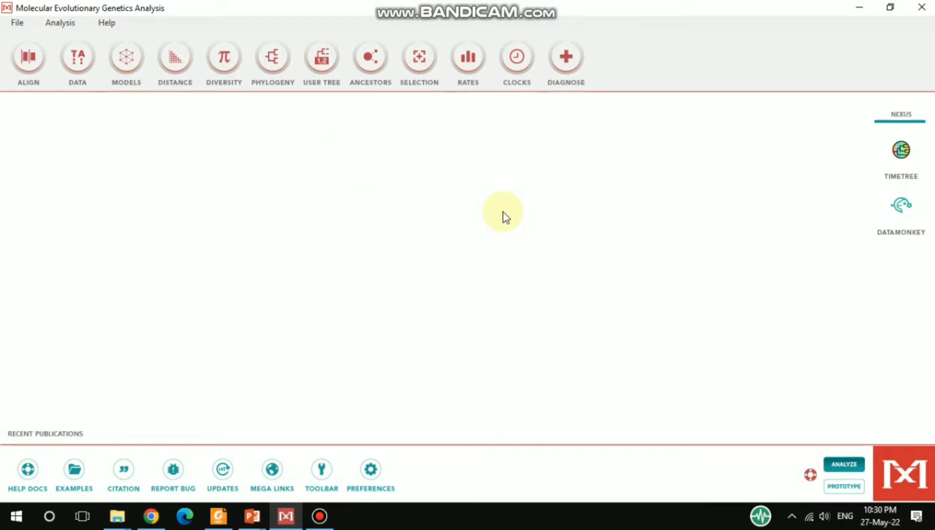
Switch to Chrome and view the download formats offered for structure 3JCL on the RCSB PDB page.
left_click(151, 516)
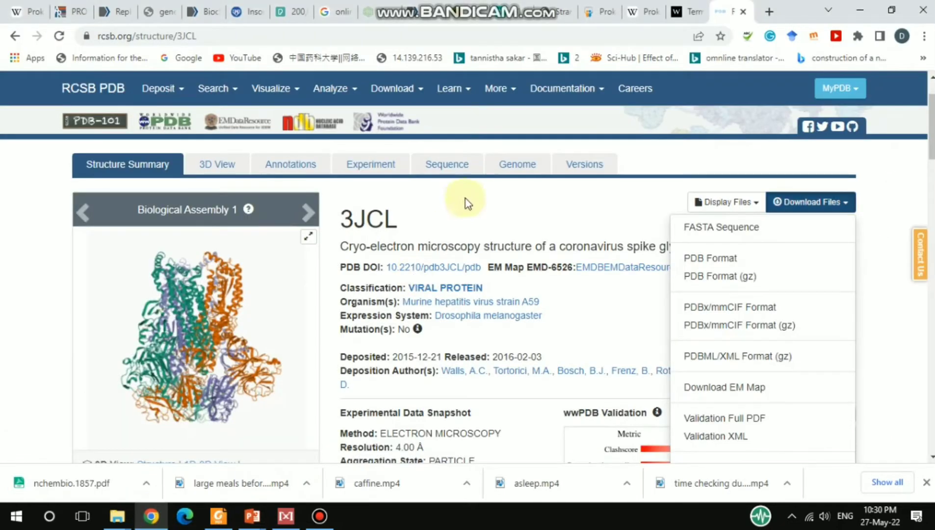
left_click(520, 195)
scroll(520, 196, "up", 2)
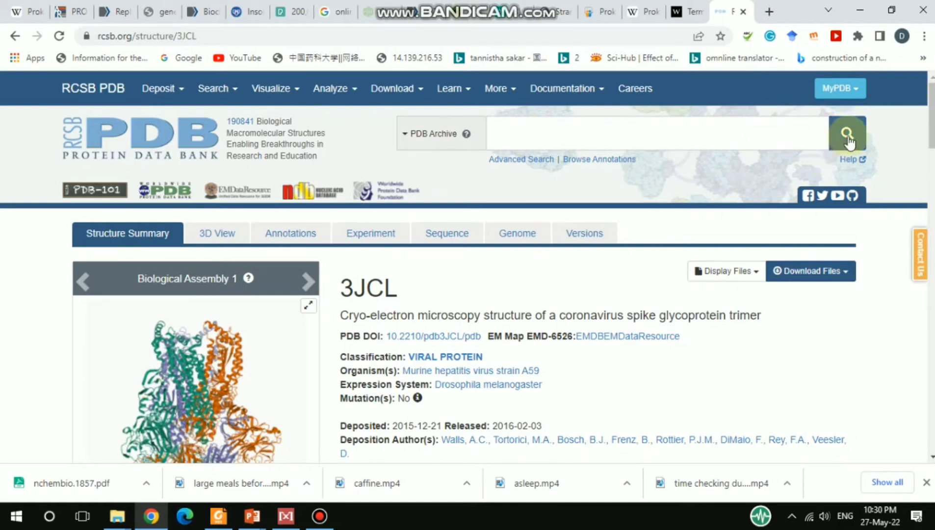
scroll(658, 257, "down", 3)
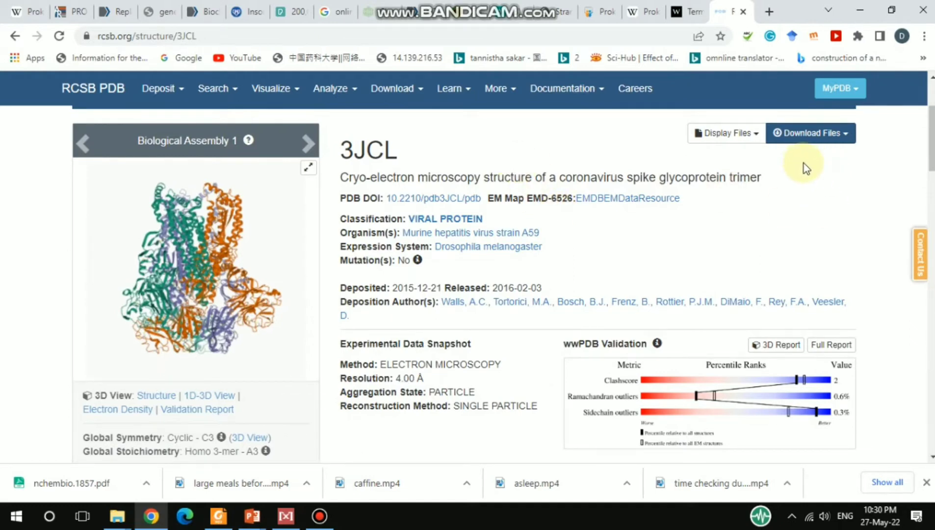
left_click(847, 136)
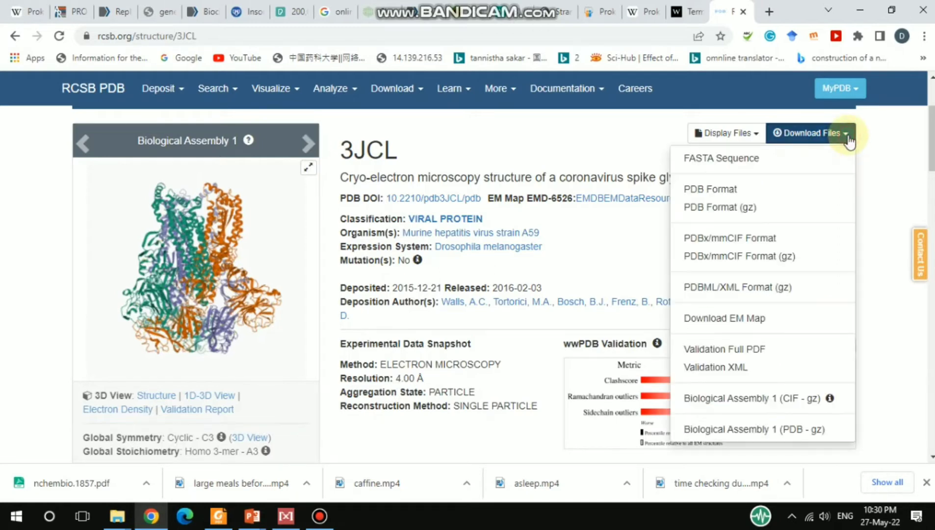
left_click(599, 145)
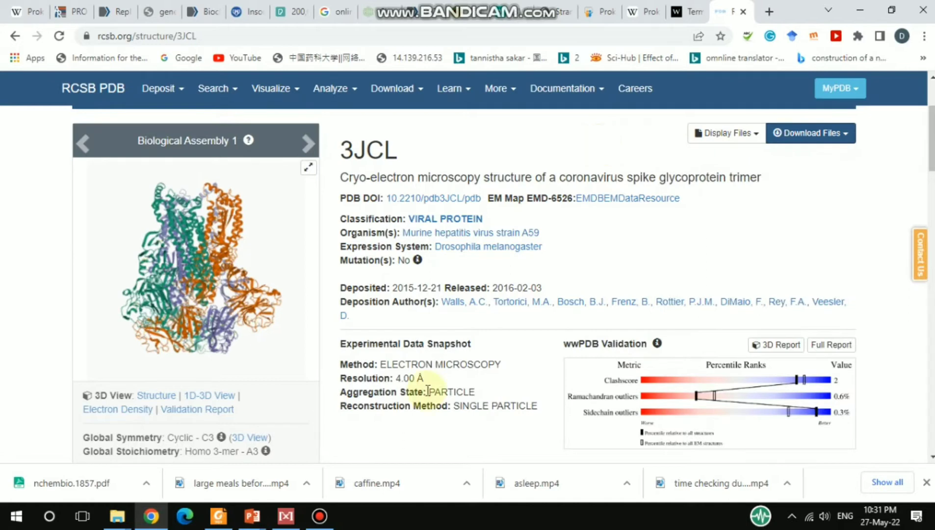
Switch to MEGA, create a new protein sequence alignment, and maximize the Alignment Explorer.
left_click(297, 514)
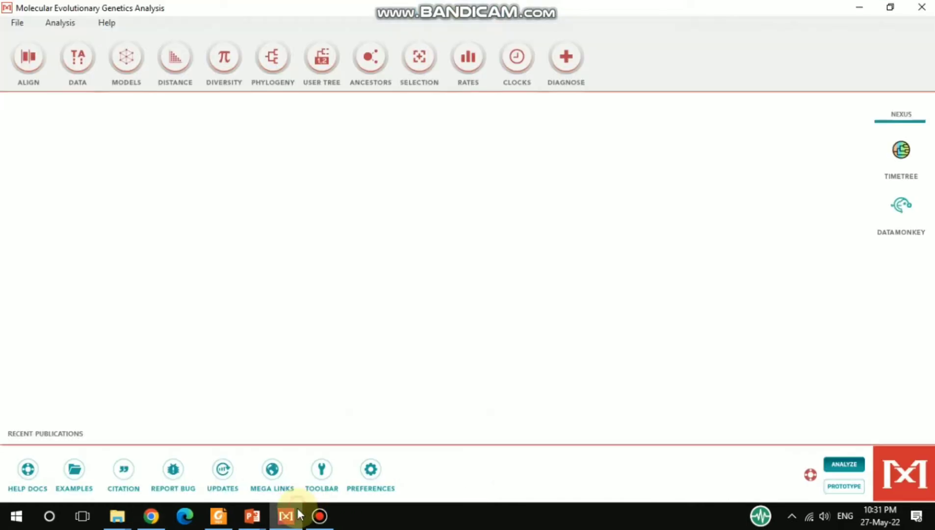
left_click(33, 64)
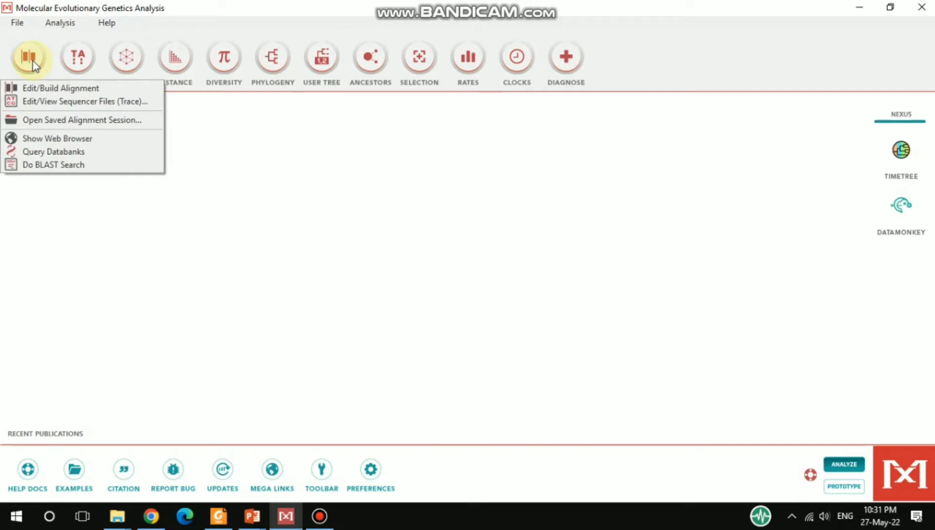
left_click(54, 89)
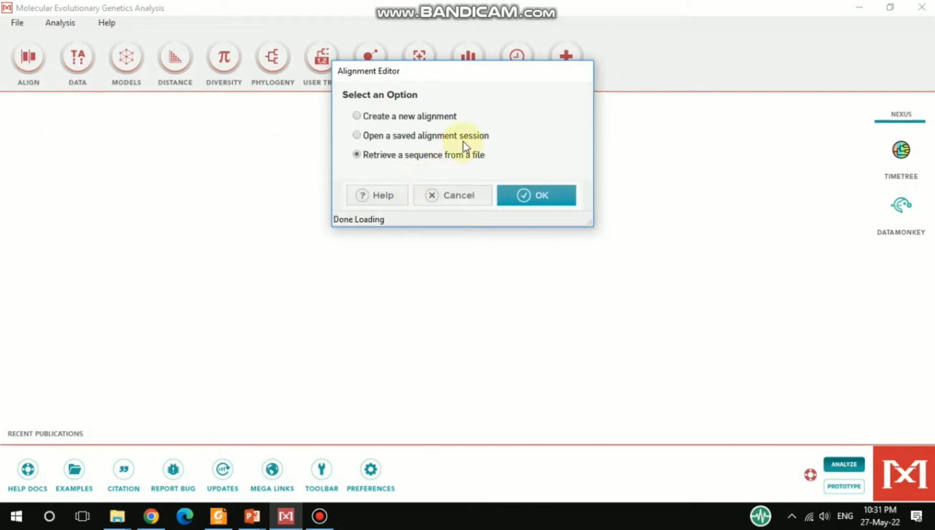
left_click(357, 116)
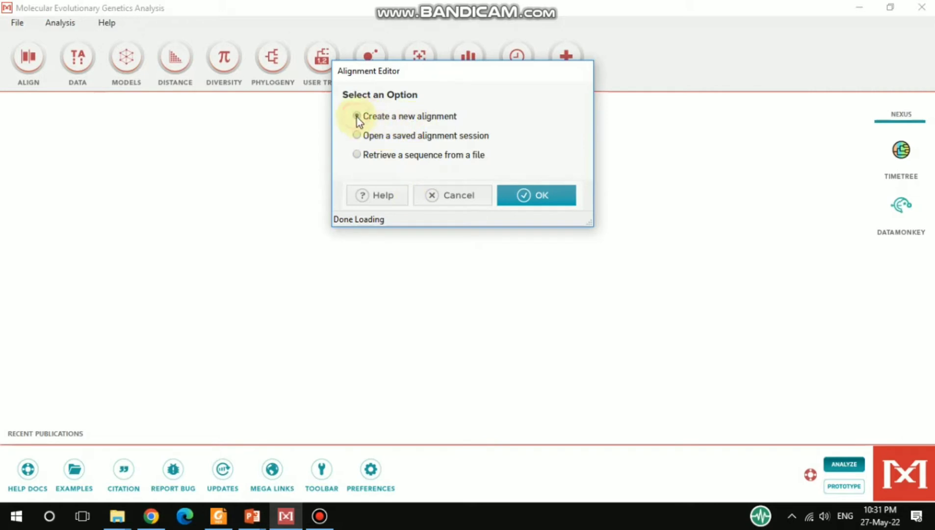
left_click(538, 196)
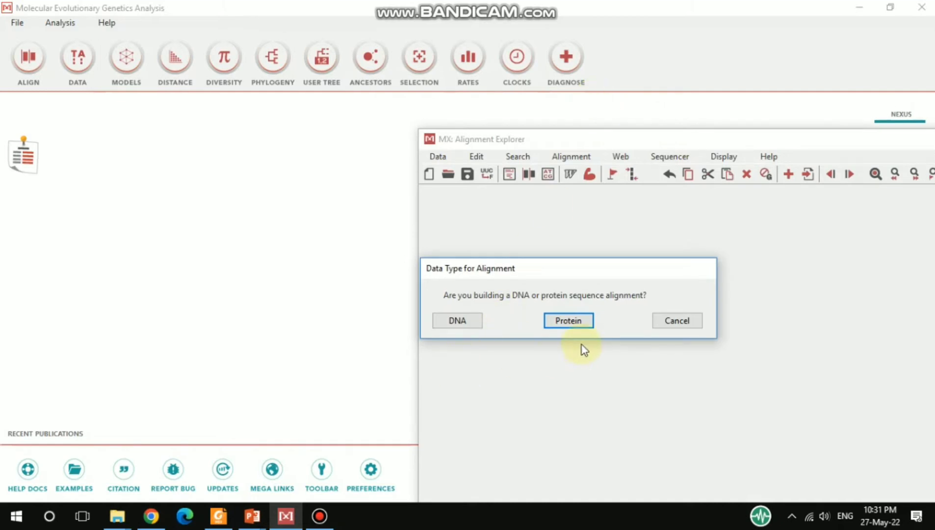
left_click(583, 323)
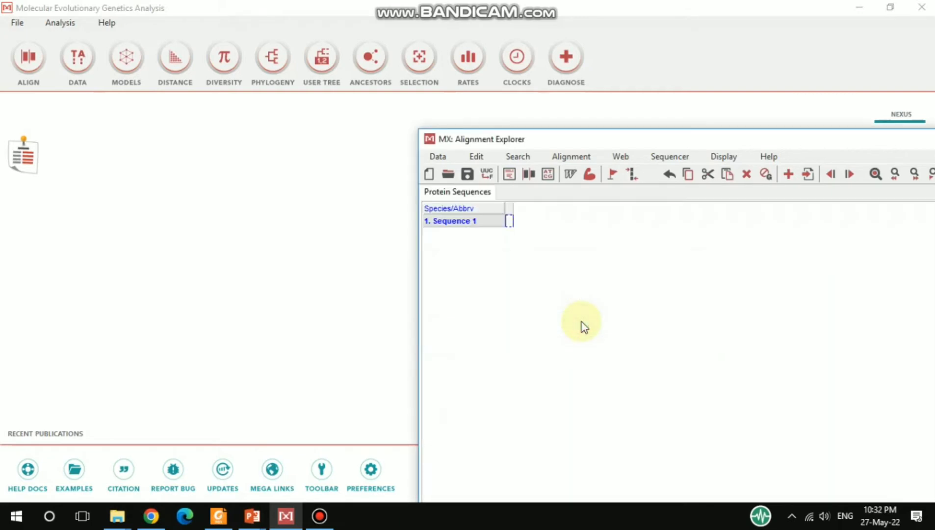
left_click_drag(601, 142, 186, 12)
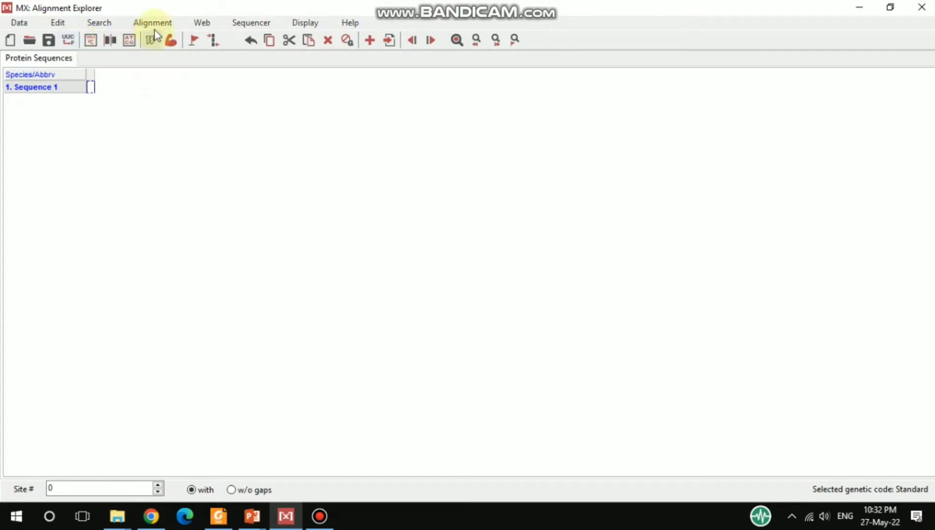
Insert the Delta spike, omicron spike and sars cov 2 spike sequence files from the FASTA folder into the alignment.
left_click(19, 23)
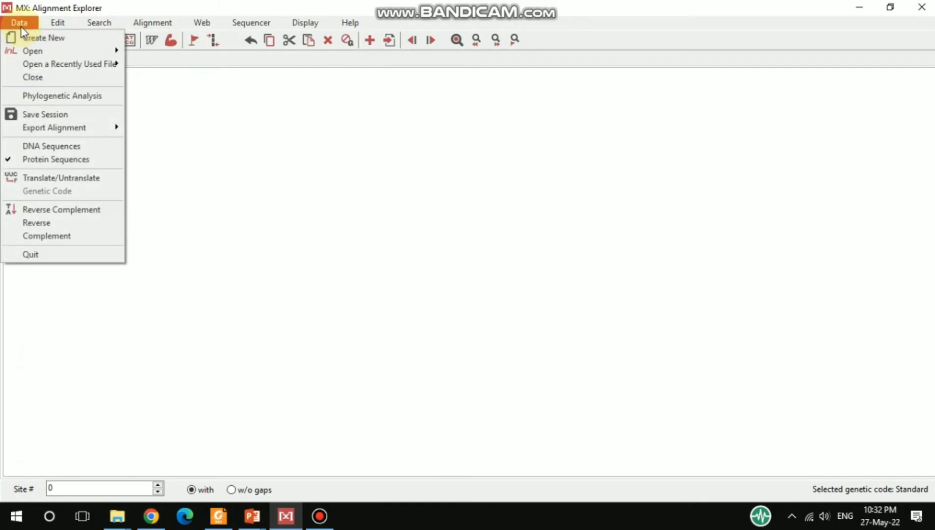
mouse_move(54, 26)
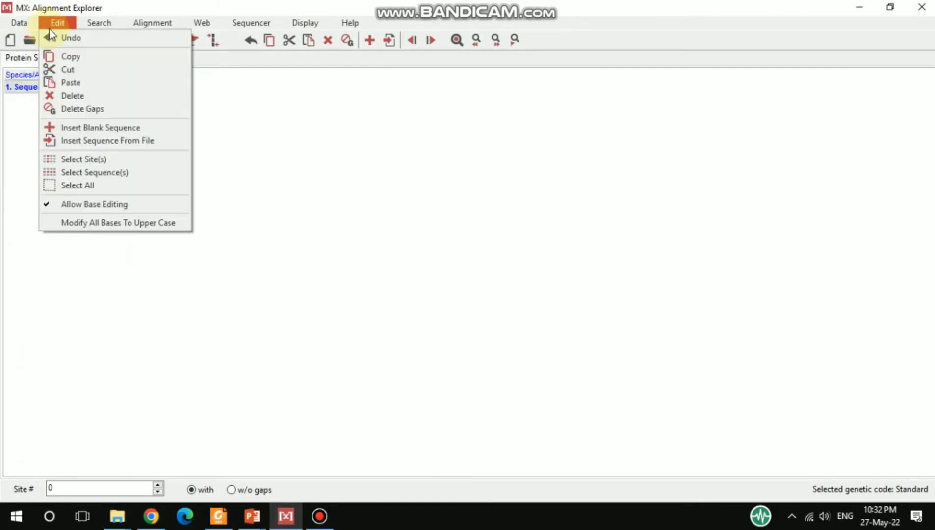
left_click(124, 143)
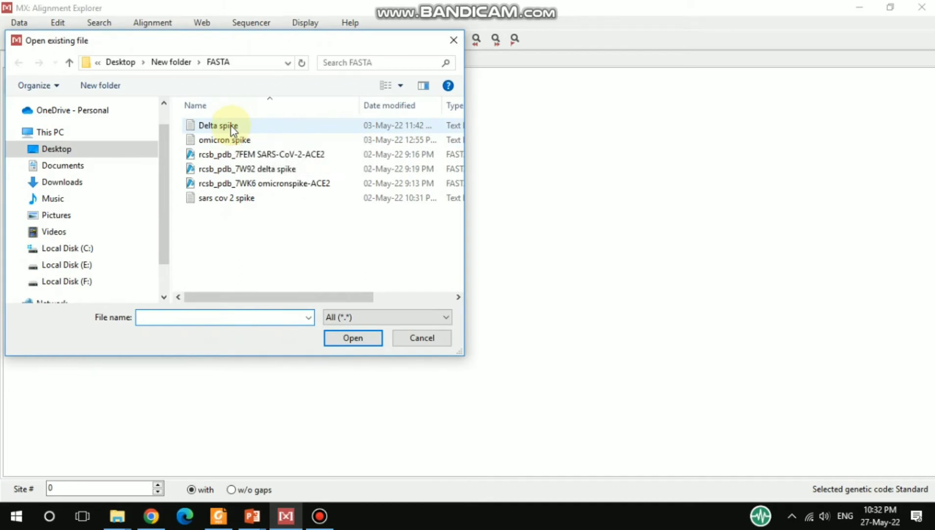
left_click(228, 141)
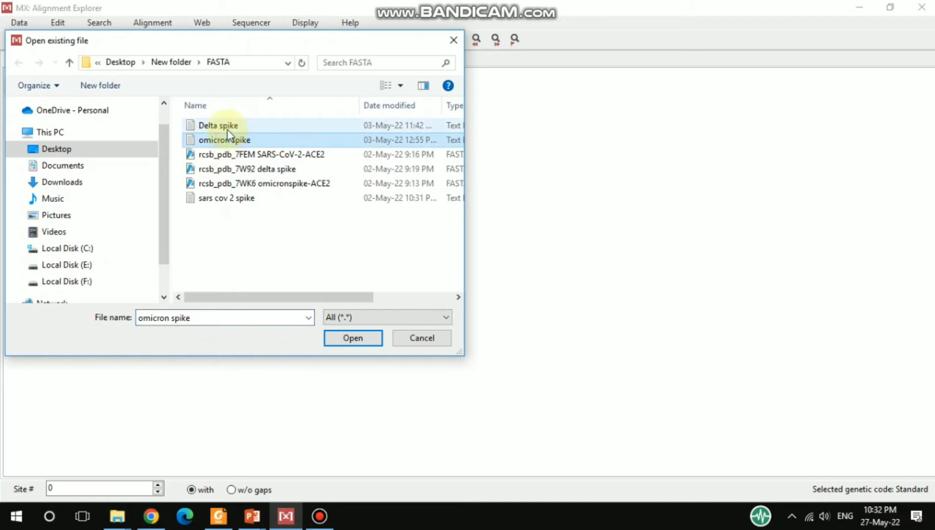
left_click(228, 127, "ctrl")
left_click(232, 199, "ctrl")
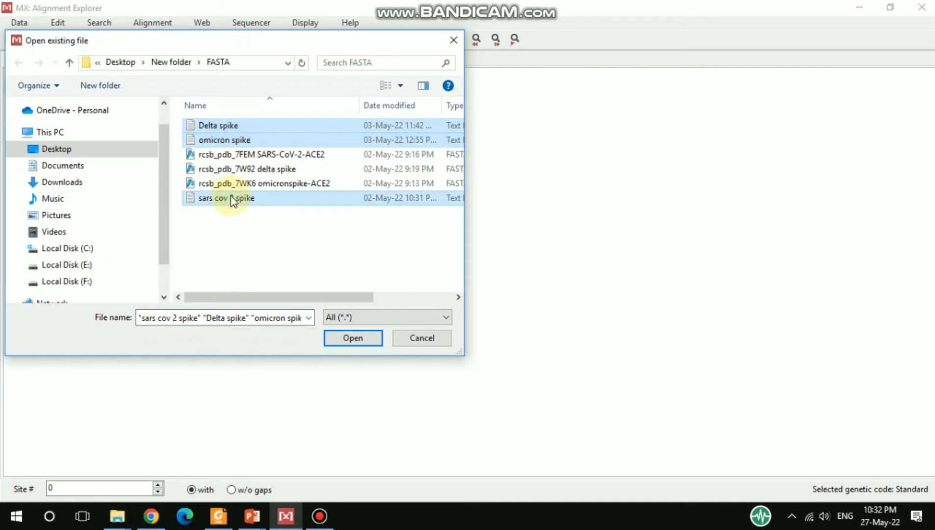
left_click(352, 339)
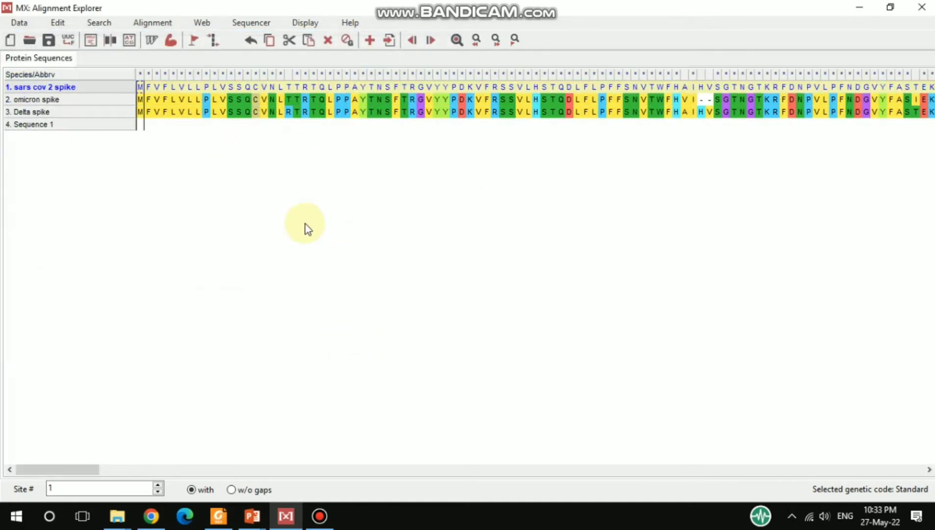
Examine the three inserted spike sequences for differing residues and gaps along the first few hundred sites.
left_click_drag(88, 471, 68, 489)
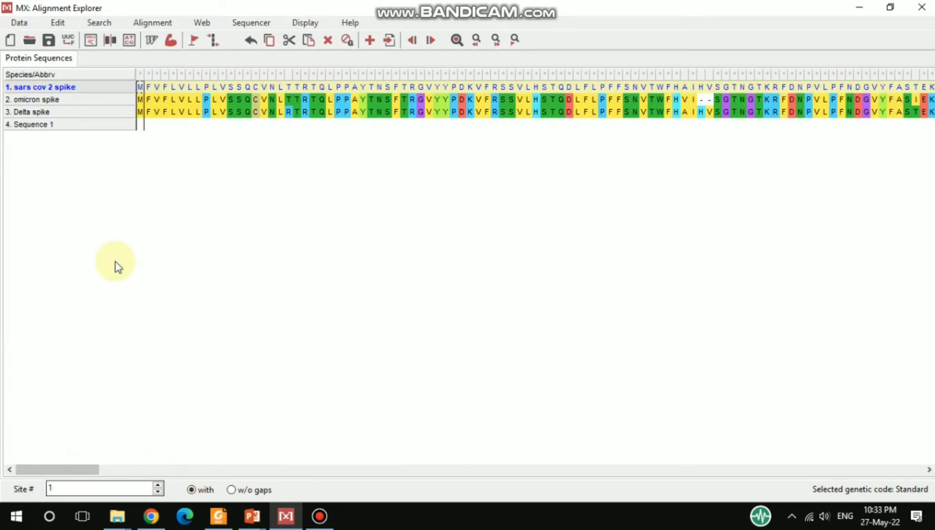
left_click(129, 93)
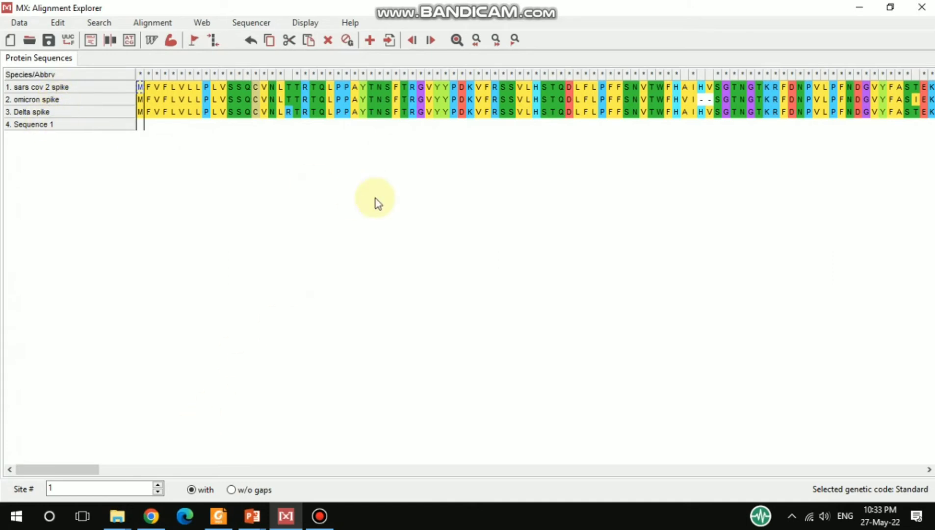
left_click(293, 112)
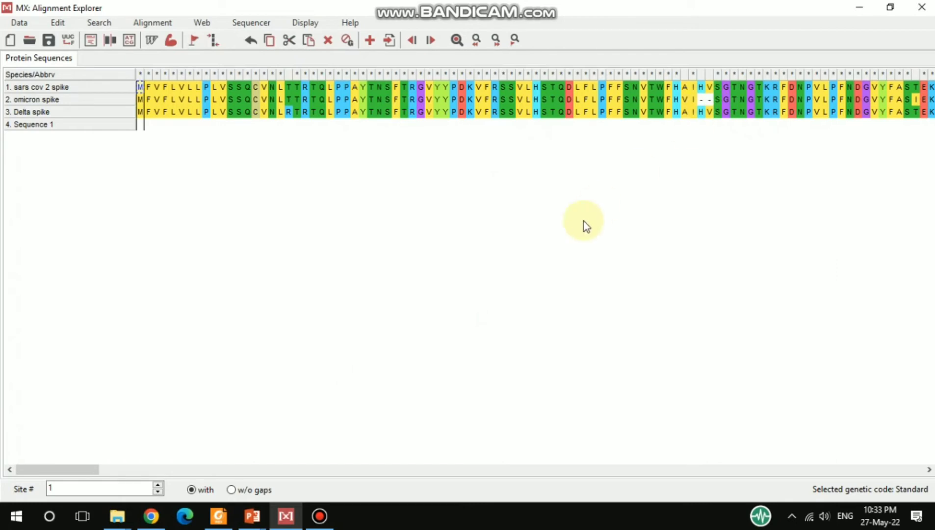
left_click_drag(65, 474, 111, 472)
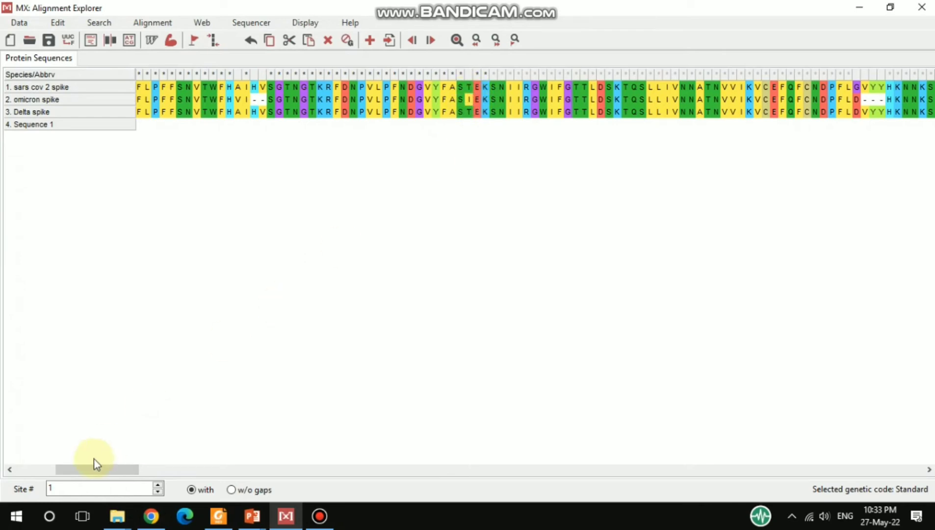
left_click_drag(96, 469, 125, 472)
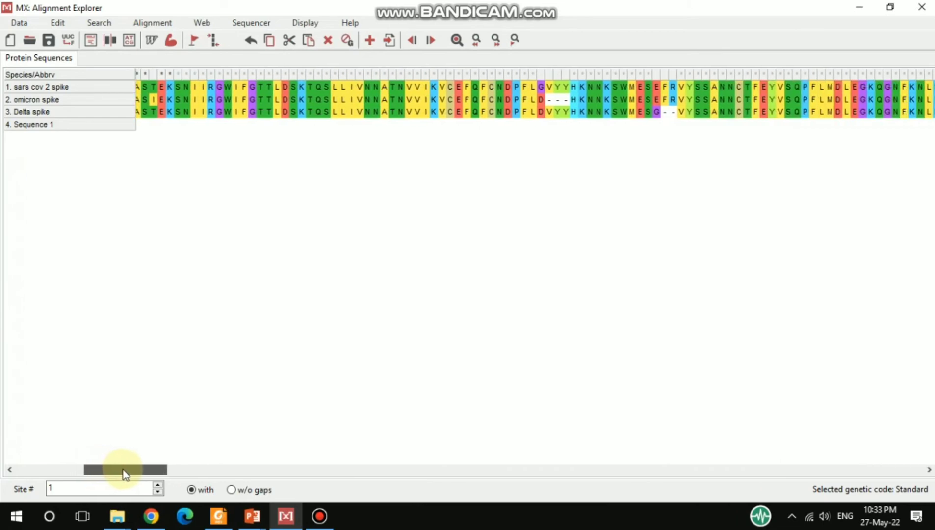
left_click(542, 112)
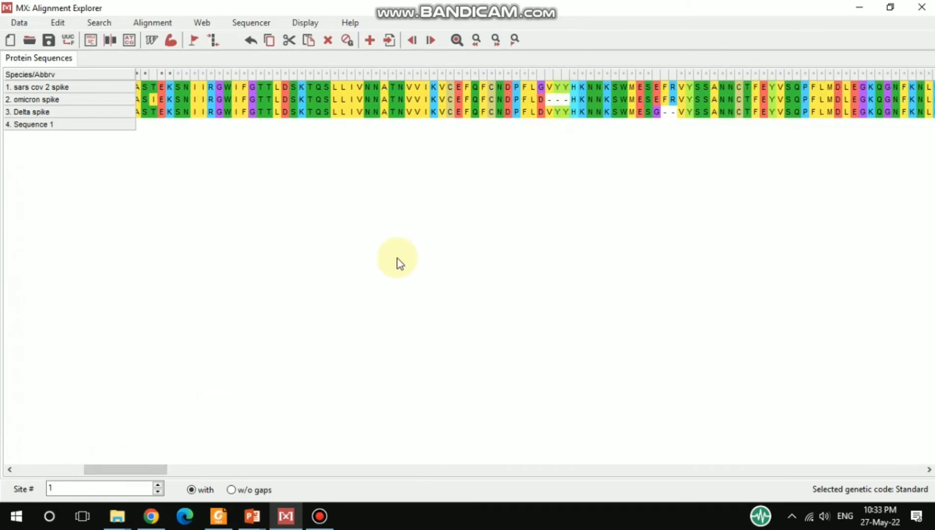
left_click_drag(135, 470, 12, 466)
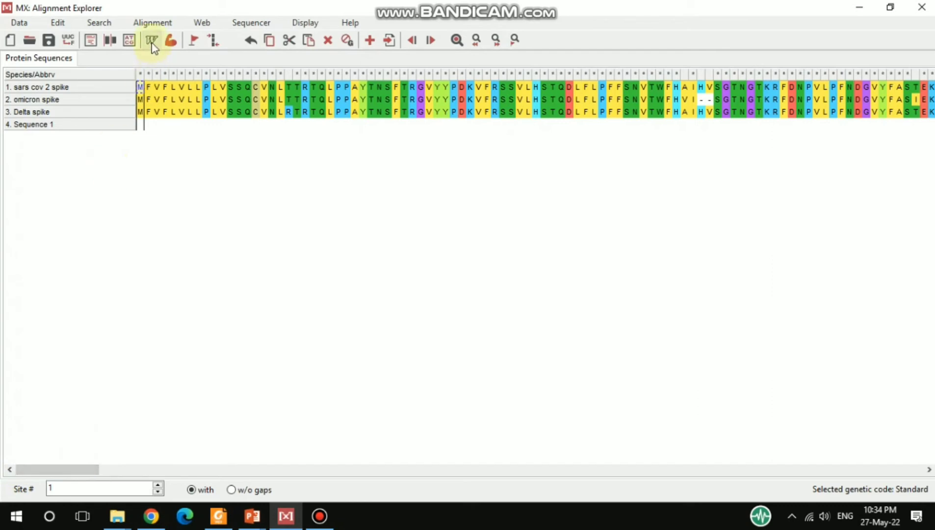
Align all the sequences by ClustalW, keeping the default gap penalties and other options.
left_click(152, 25)
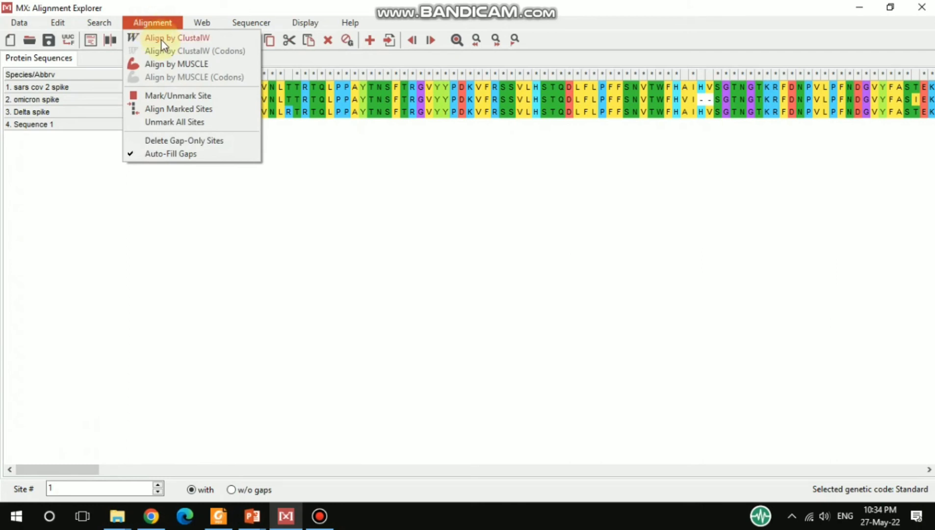
left_click(161, 39)
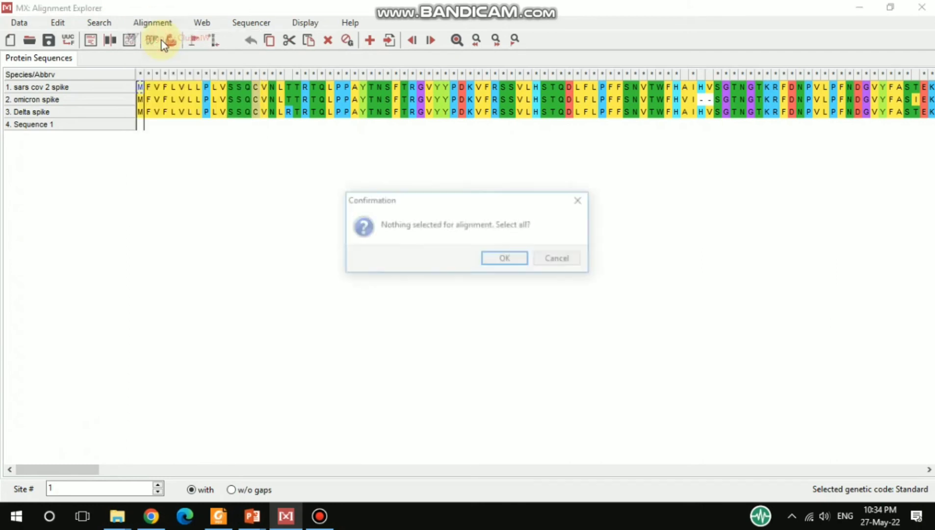
left_click(507, 262)
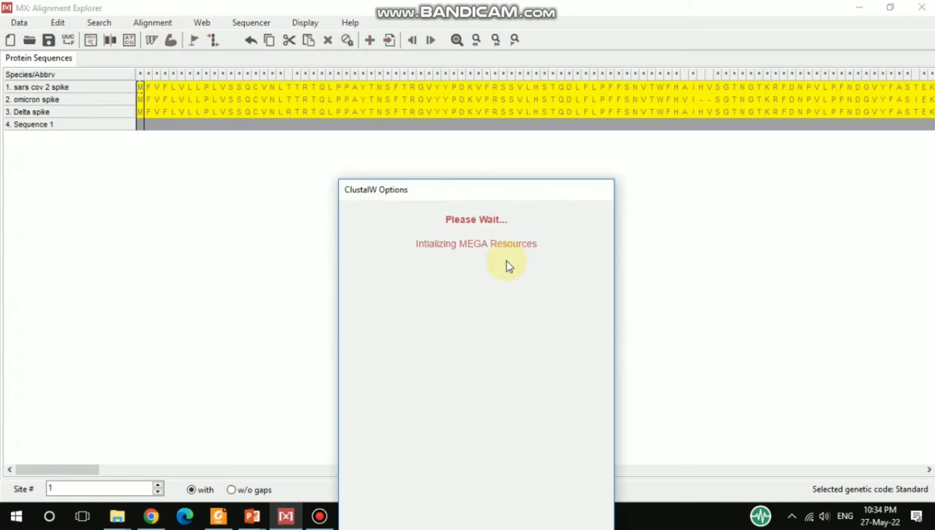
left_click_drag(521, 193, 496, 133)
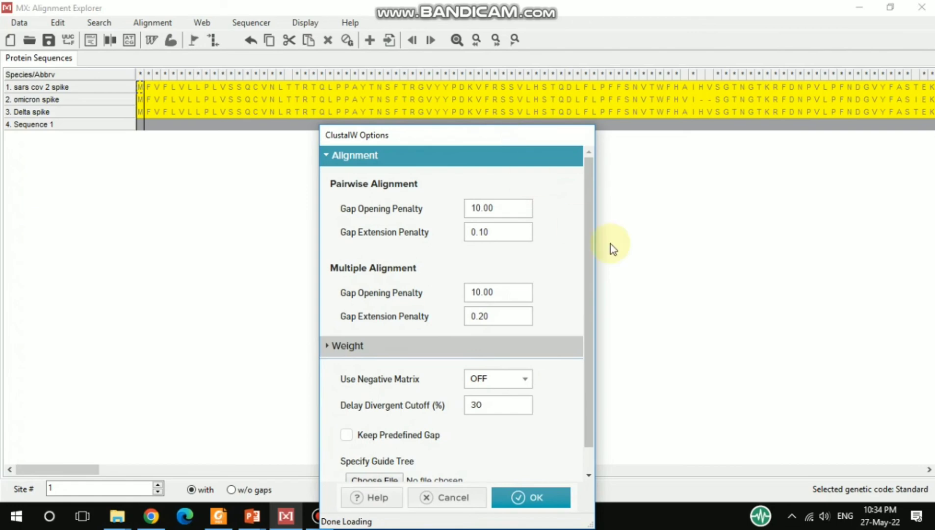
scroll(594, 232, "down", 2)
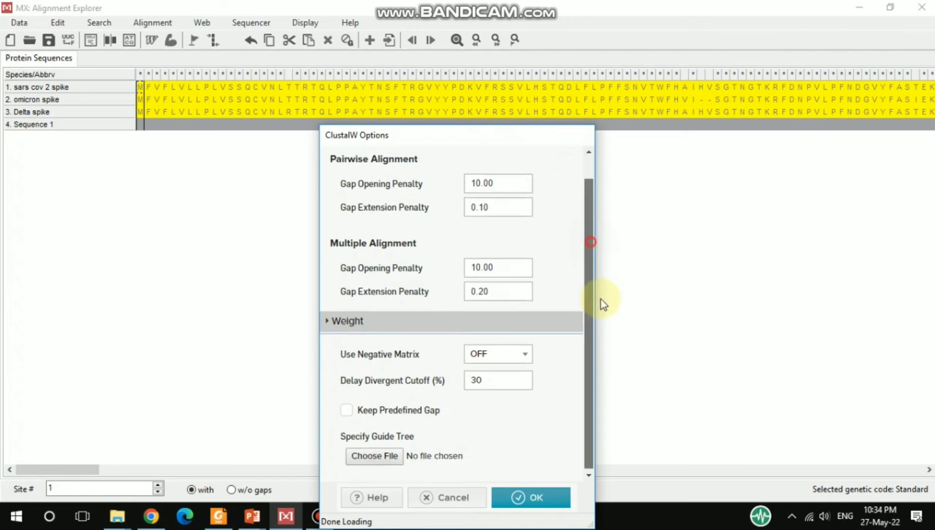
left_click(531, 493)
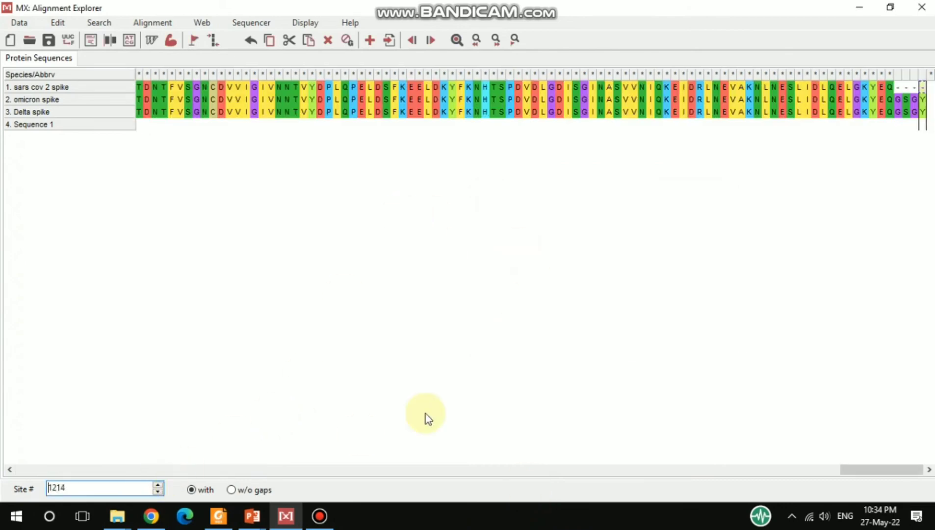
Review the ClustalW alignment of the spike sequences and look at the available options for saving or exporting it.
left_click_drag(858, 471, 5, 491)
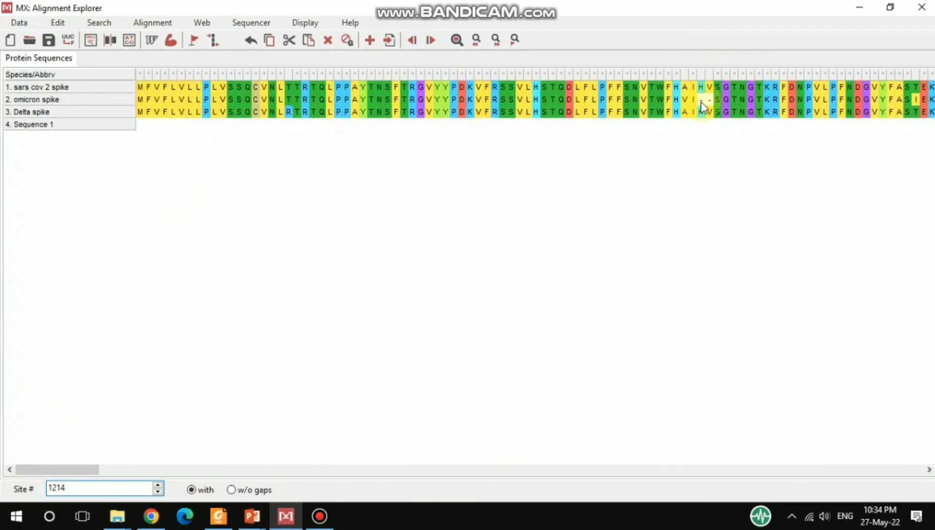
left_click_drag(77, 469, 576, 455)
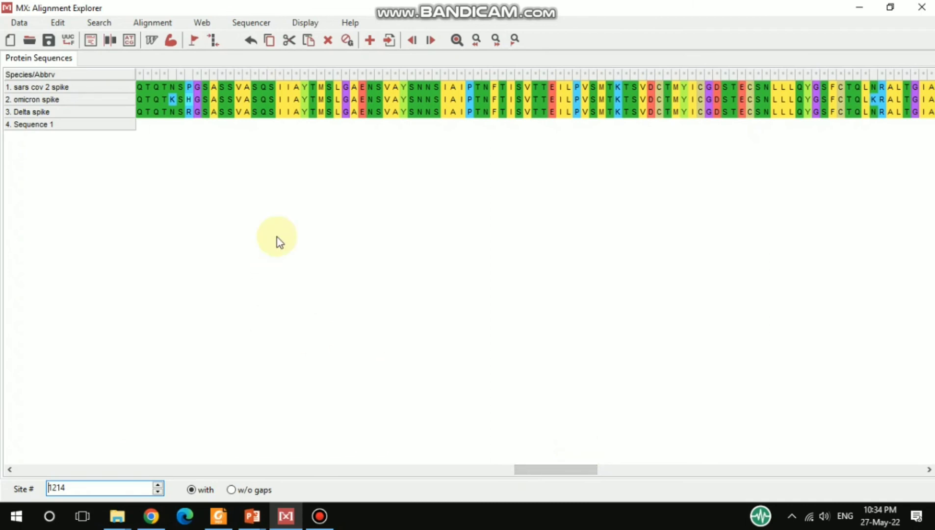
left_click(22, 23)
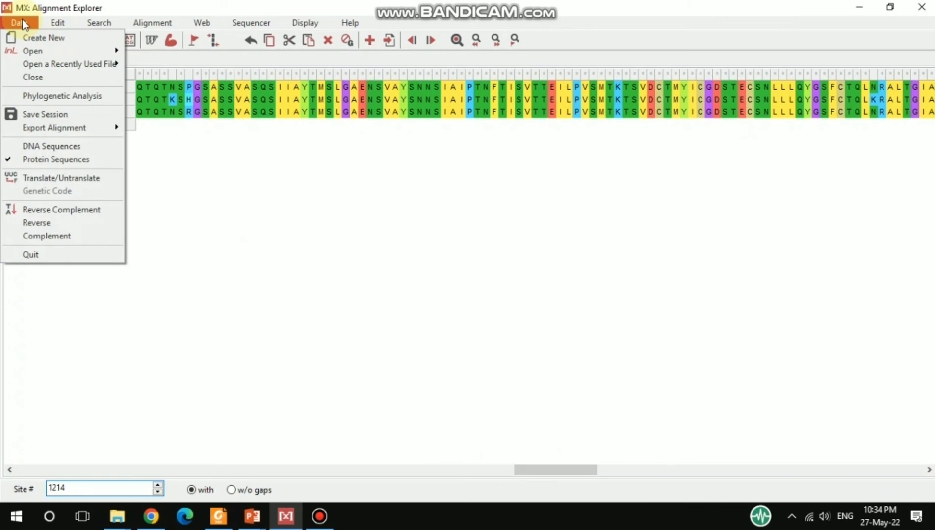
mouse_move(70, 131)
left_click(225, 196)
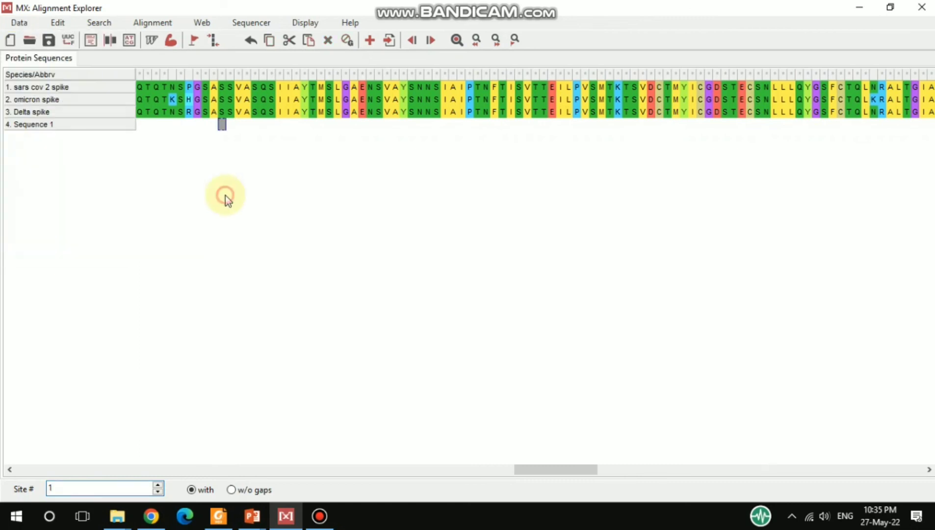